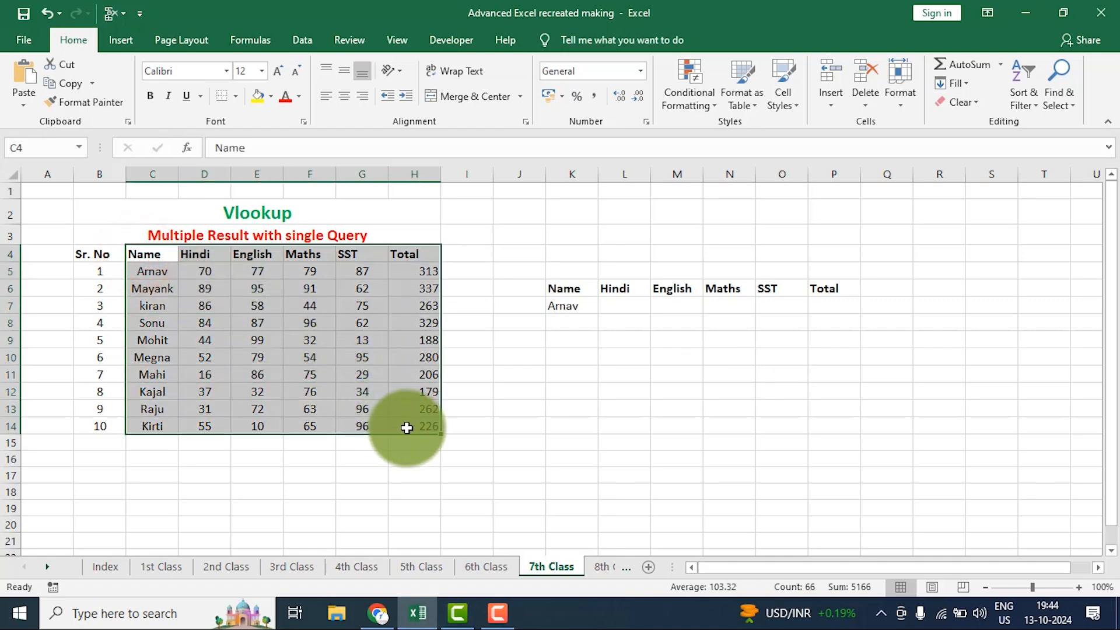
# - Compare the marks table in B4:H14 with the lookup headers in K6:P6 and the lookup row beneath them
pyautogui.click(590, 404)
pyautogui.moveTo(104, 254); pyautogui.dragTo(420, 253)
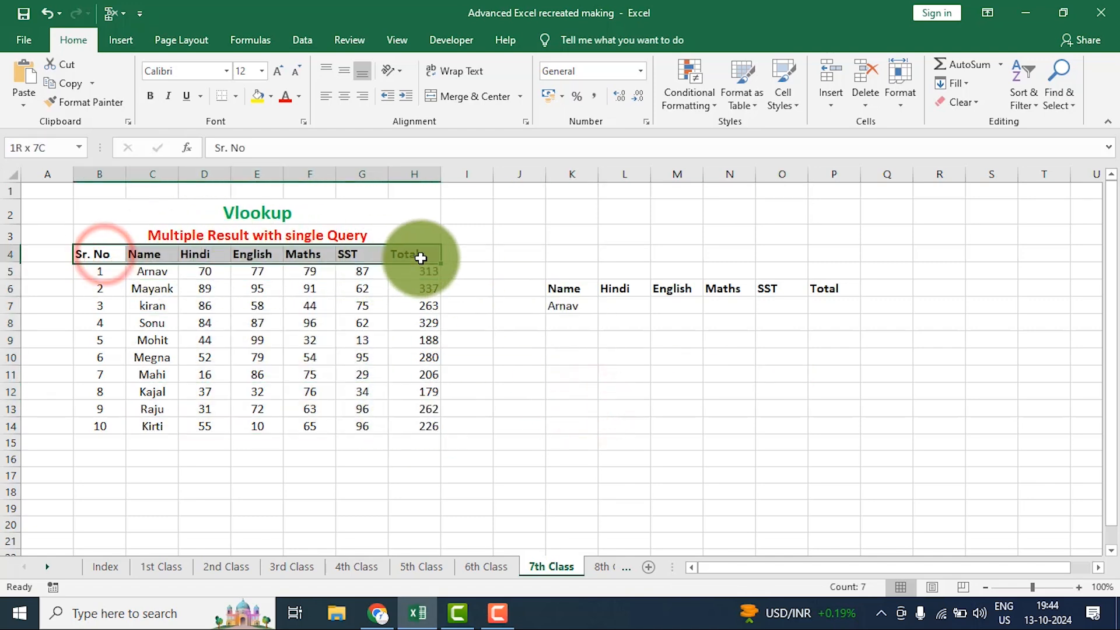
pyautogui.moveTo(555, 290); pyautogui.dragTo(832, 290)
pyautogui.click(563, 305)
pyautogui.moveTo(607, 307); pyautogui.dragTo(831, 305)
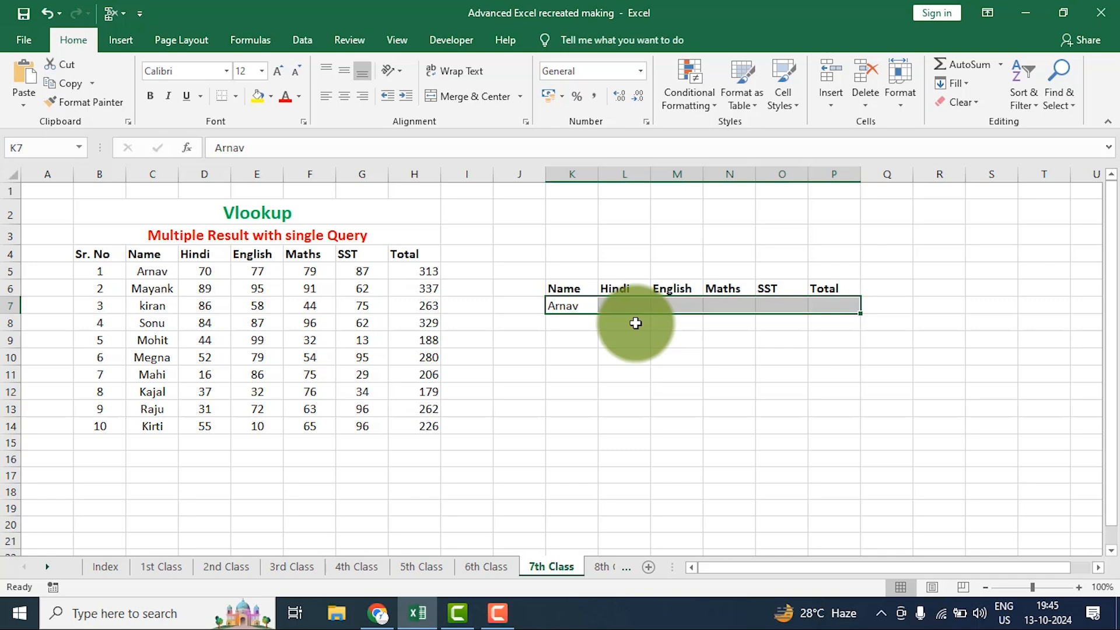
pyautogui.click(588, 338)
pyautogui.click(570, 307)
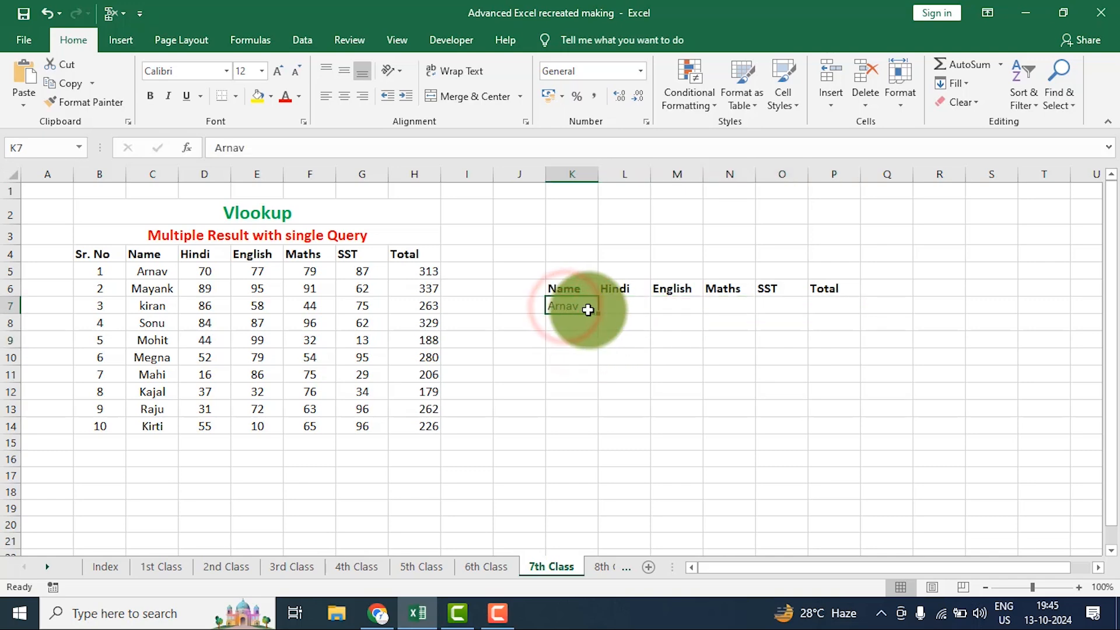
pyautogui.moveTo(610, 306); pyautogui.dragTo(837, 306)
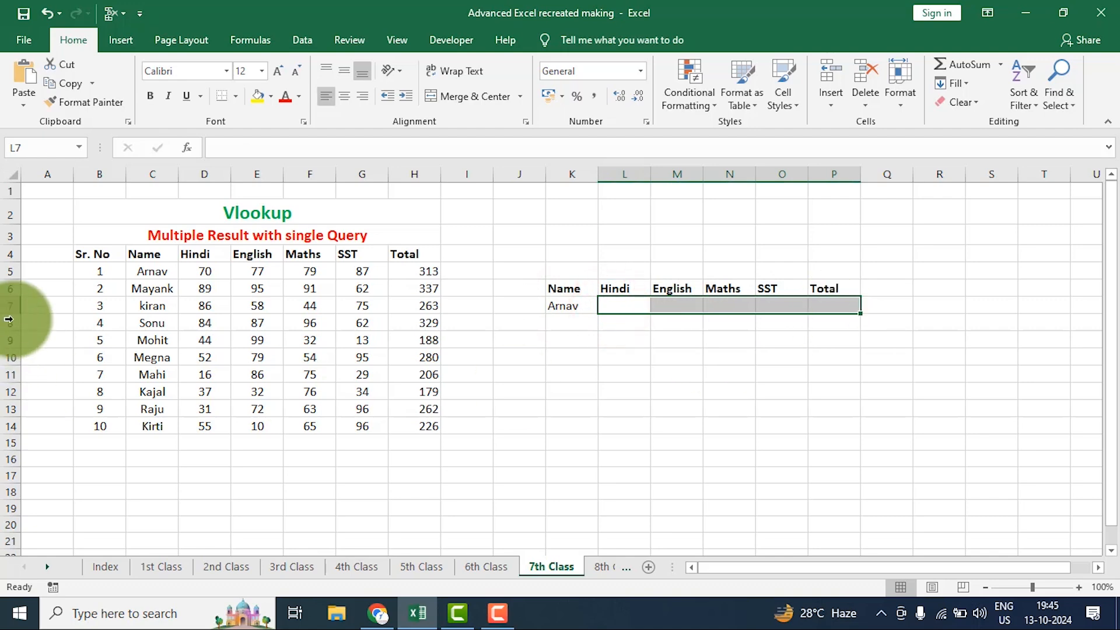
pyautogui.moveTo(146, 254); pyautogui.dragTo(423, 429)
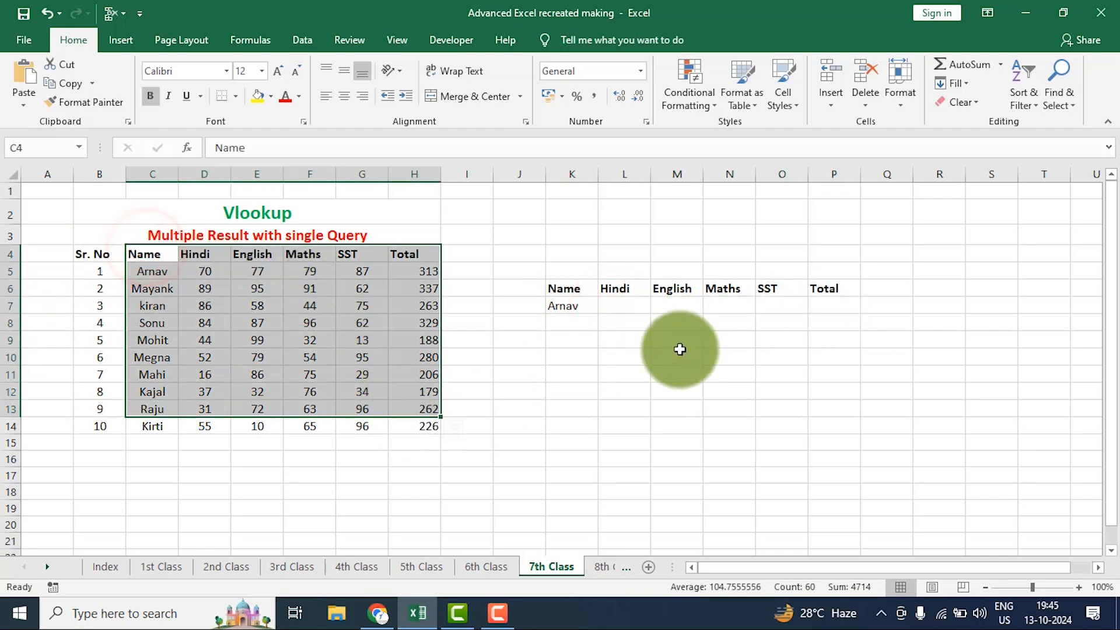
pyautogui.moveTo(613, 306); pyautogui.dragTo(829, 302)
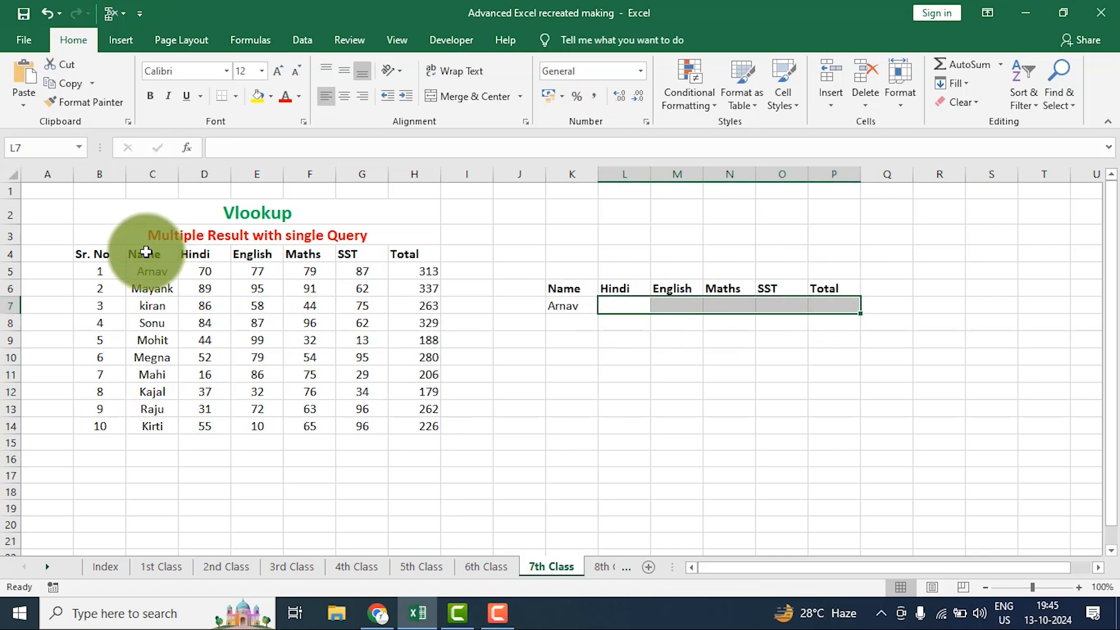
pyautogui.moveTo(107, 254); pyautogui.dragTo(411, 255)
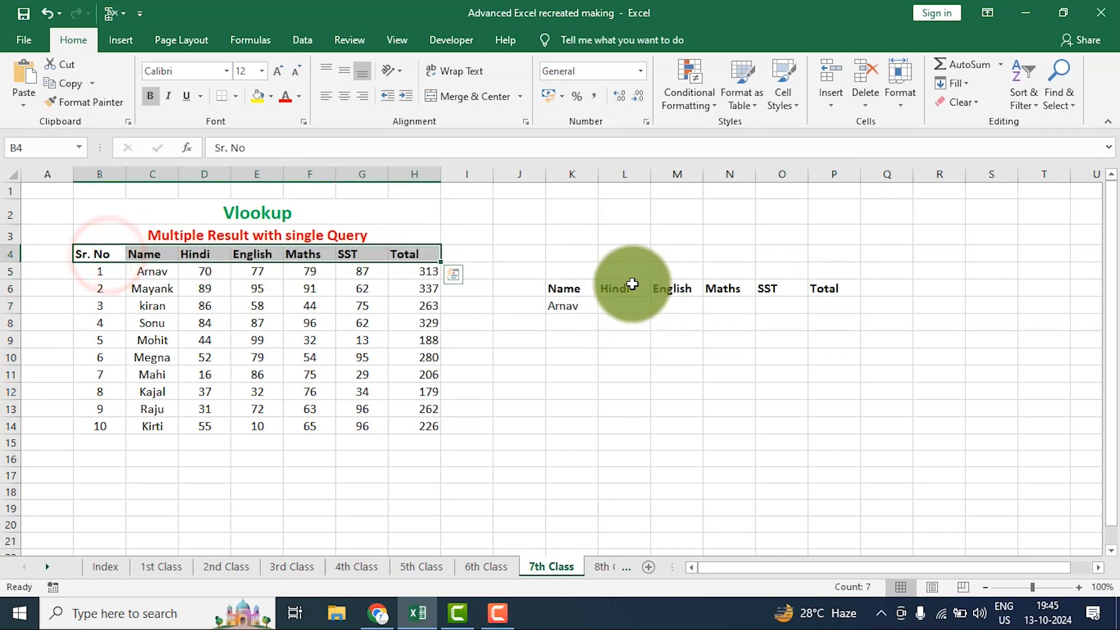
pyautogui.moveTo(561, 289); pyautogui.dragTo(840, 283)
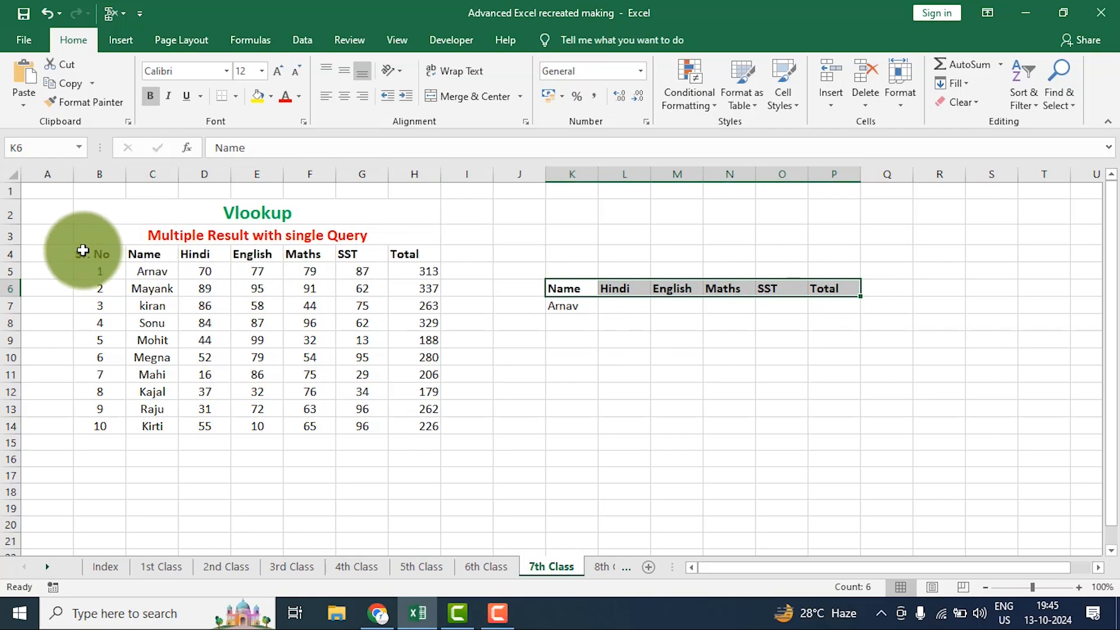
pyautogui.moveTo(82, 254); pyautogui.dragTo(414, 254)
pyautogui.moveTo(582, 287); pyautogui.dragTo(823, 285)
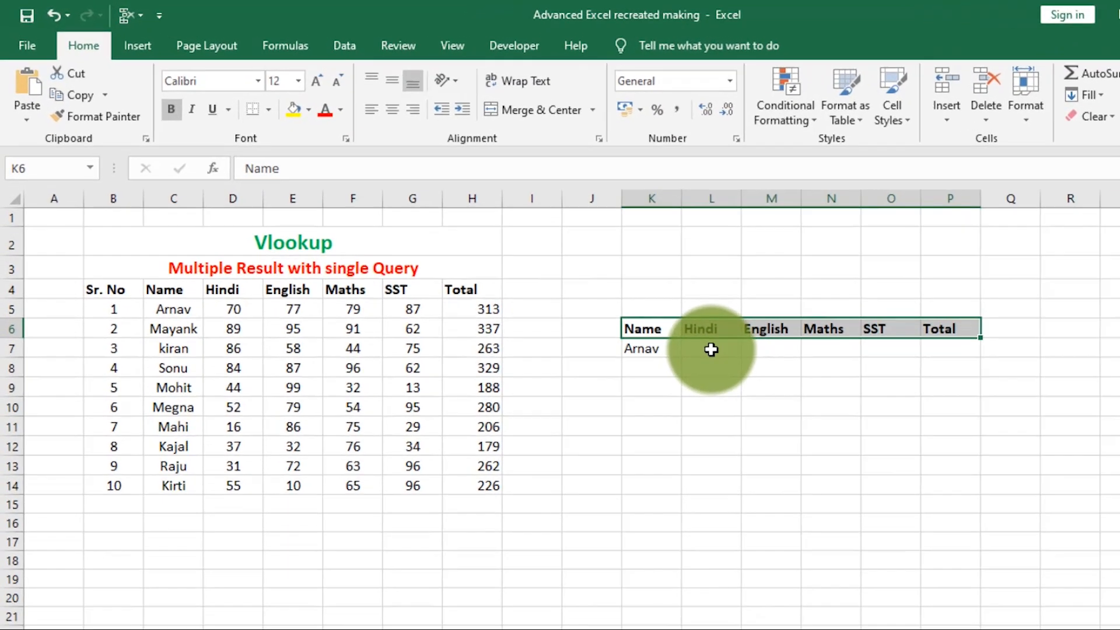
# - Start a VLOOKUP formula in L7 with lookup value $K$7 and table array $C$4:$H$14
pyautogui.click(623, 306)
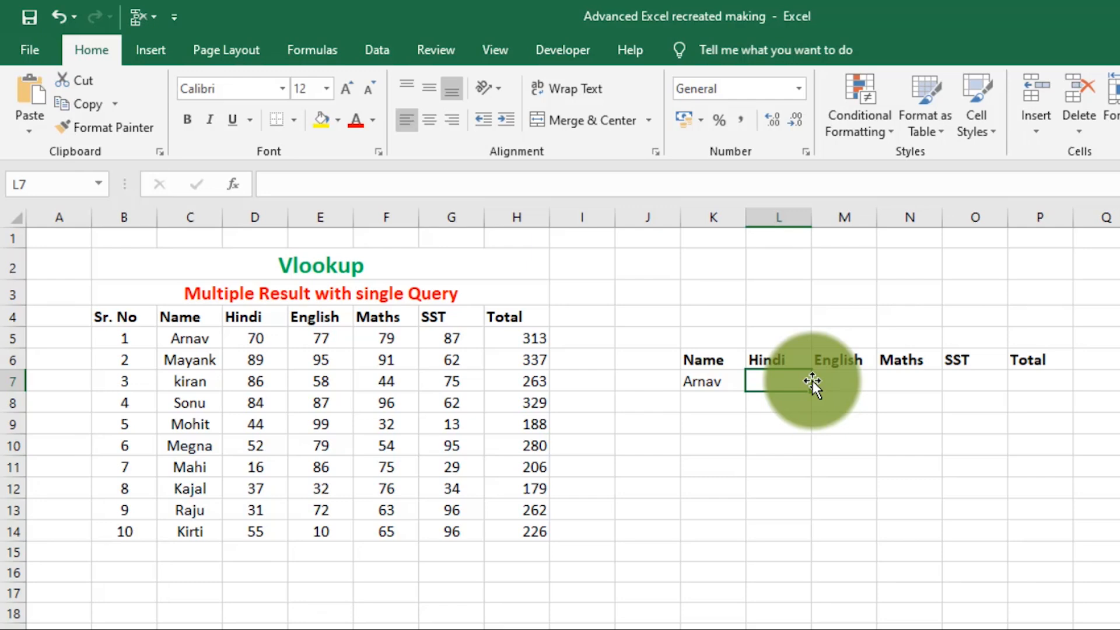
pyautogui.write('=vlo')
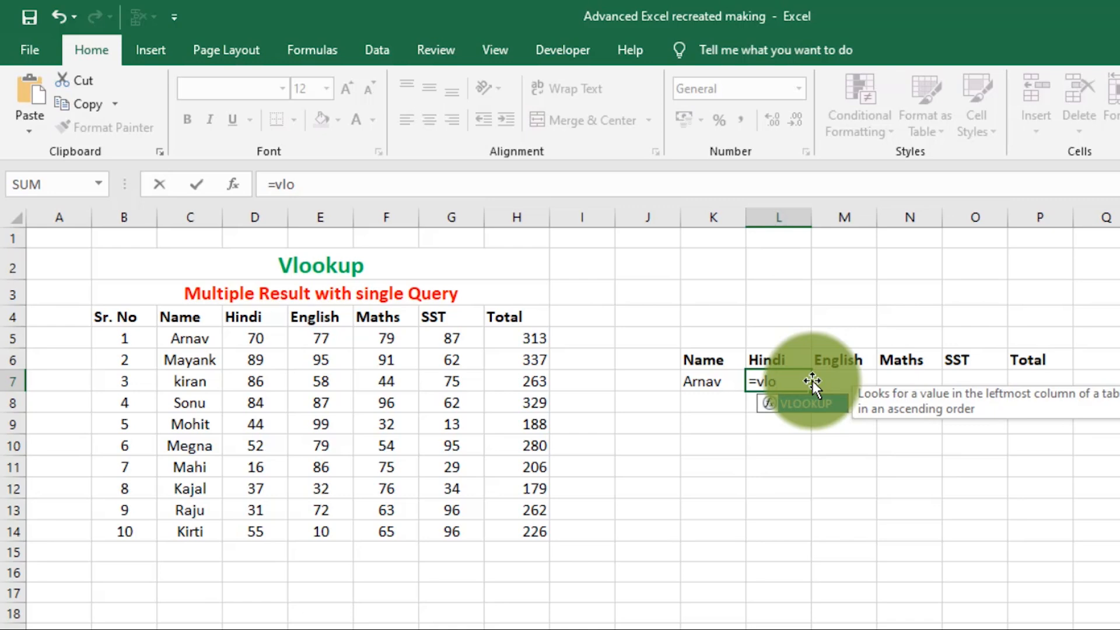
pyautogui.press('Tab')
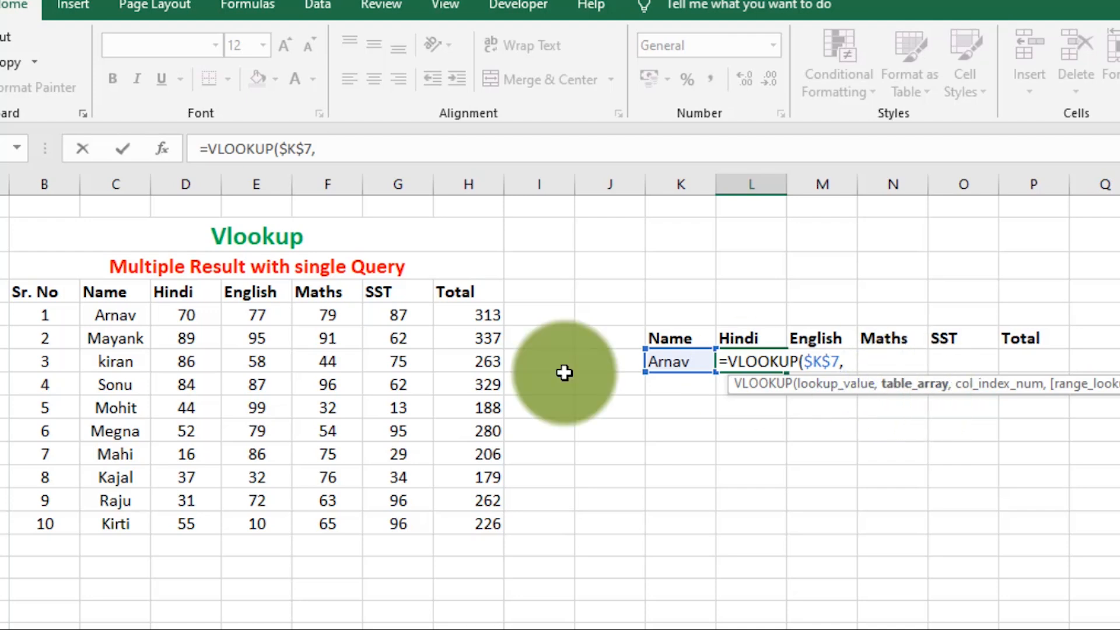
pyautogui.moveTo(111, 294); pyautogui.dragTo(460, 517)
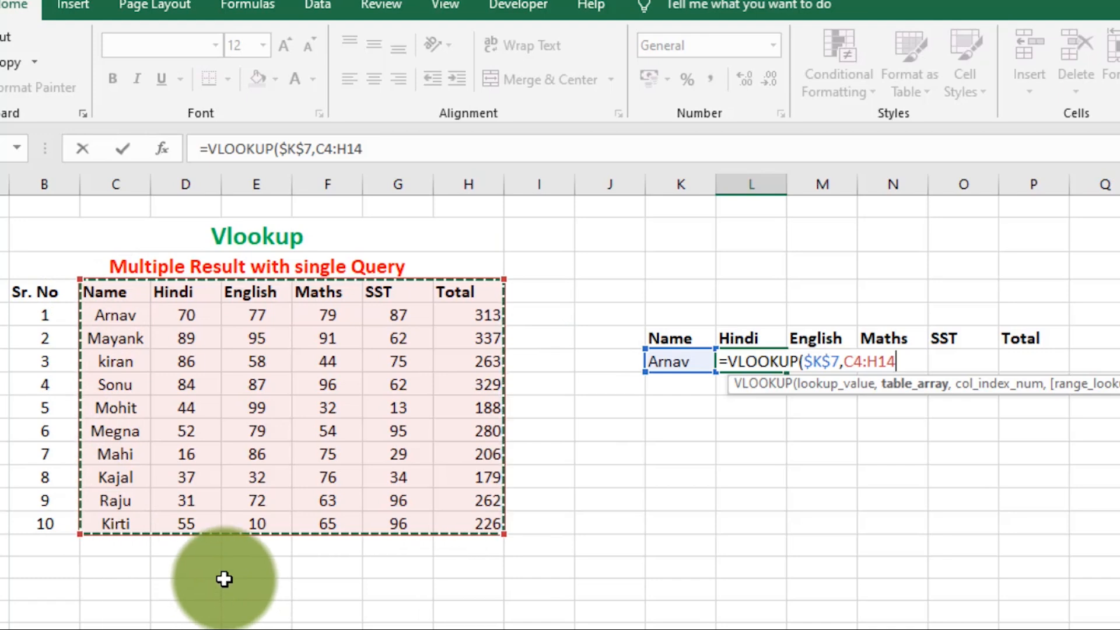
pyautogui.press('F4')
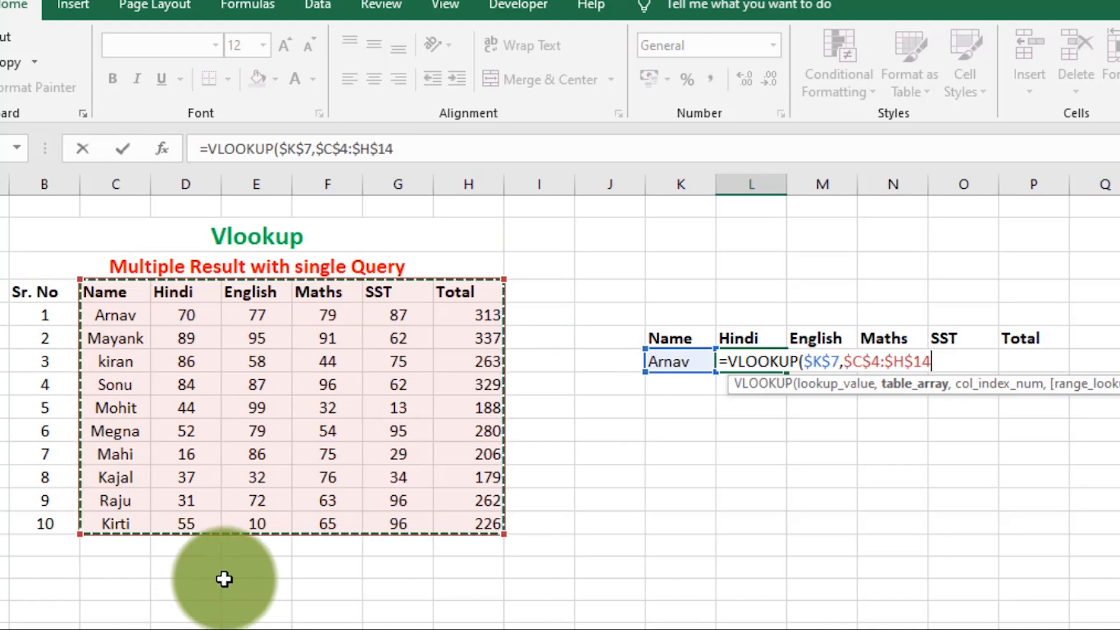
pyautogui.write(',')
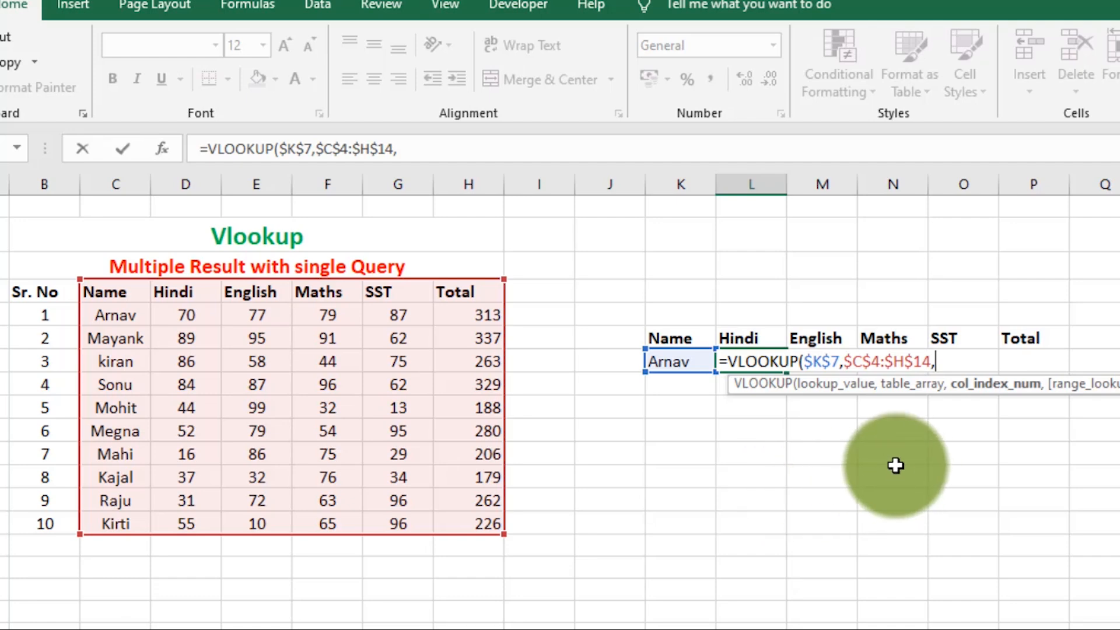
# - Nest COLUMNS as the column index in the L7 formula with the array $K$6:L6, locking only the starting cell
pyautogui.write('col')
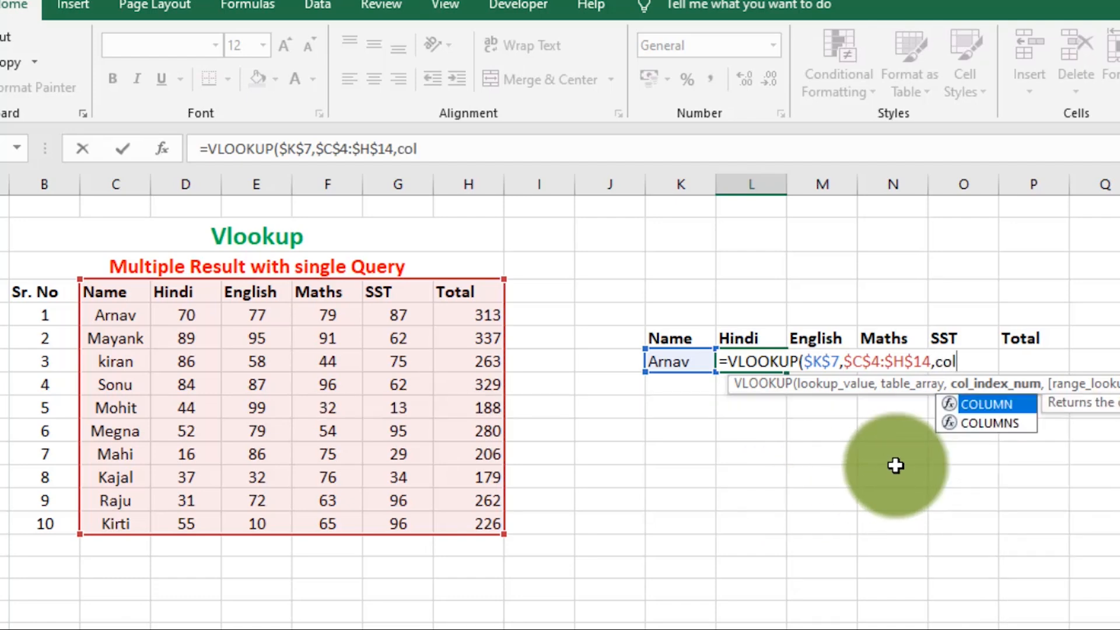
pyautogui.press('Down')
pyautogui.press('Up')
pyautogui.press('Down')
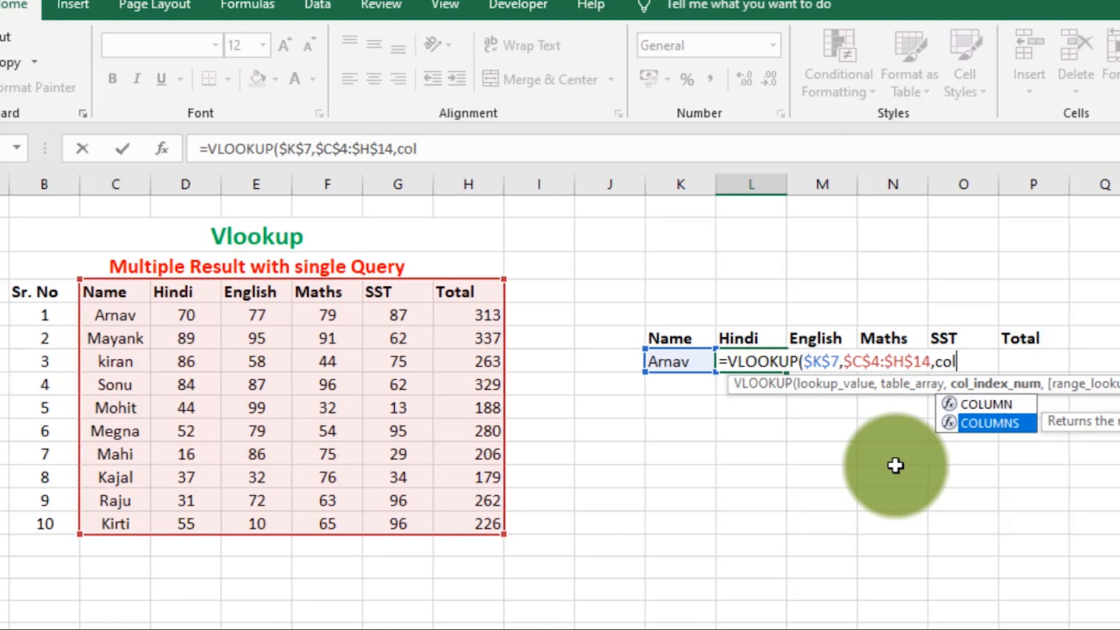
pyautogui.press('Tab')
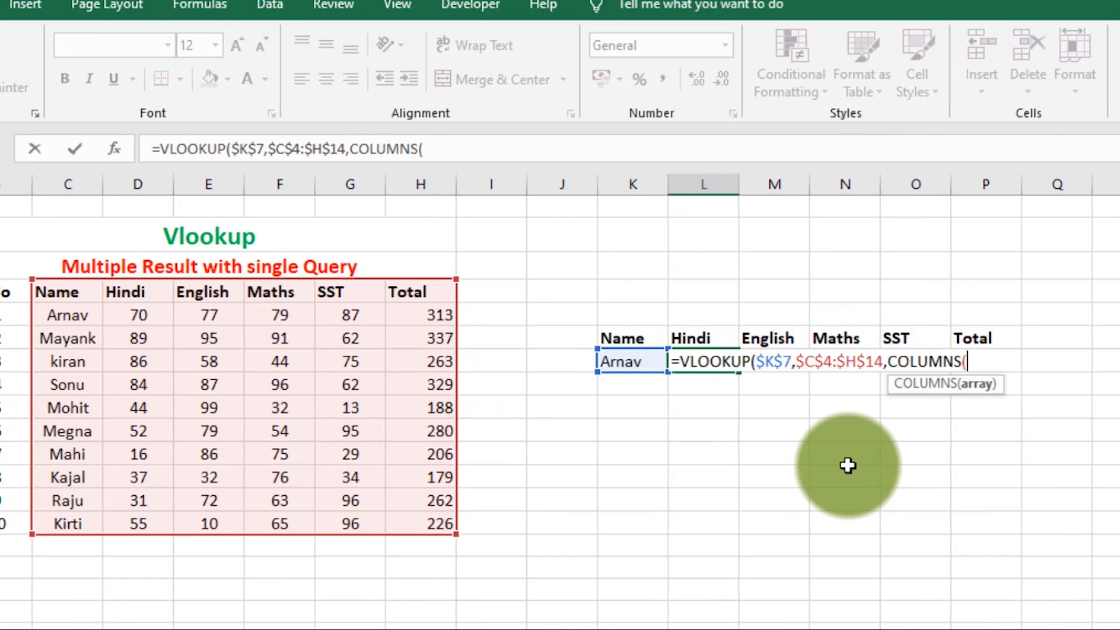
pyautogui.moveTo(623, 339); pyautogui.dragTo(693, 337)
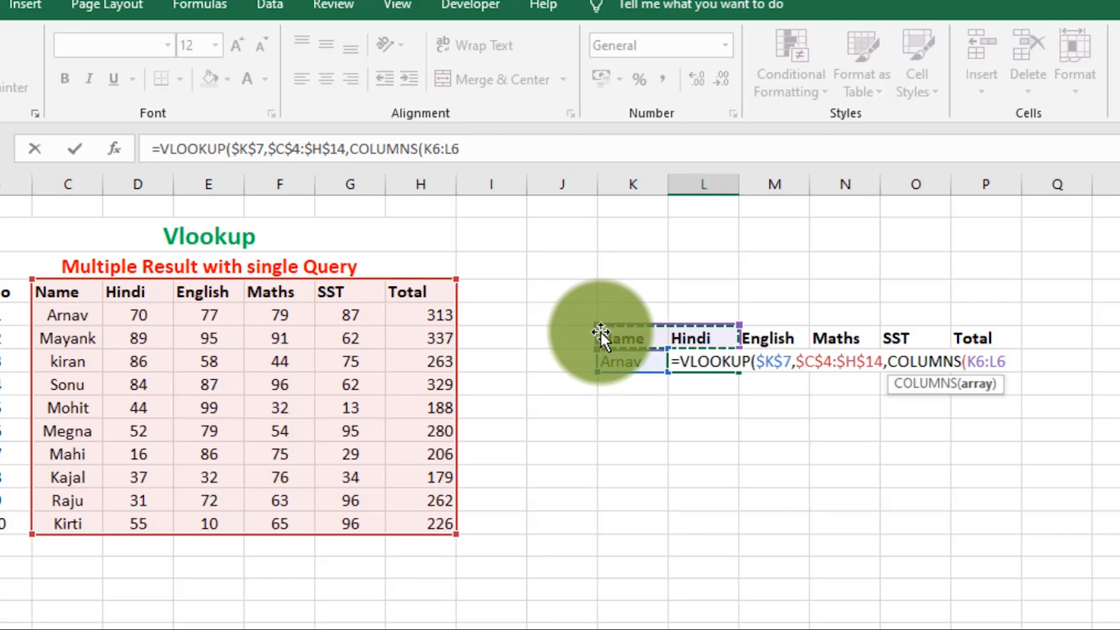
pyautogui.doubleClick(970, 361)
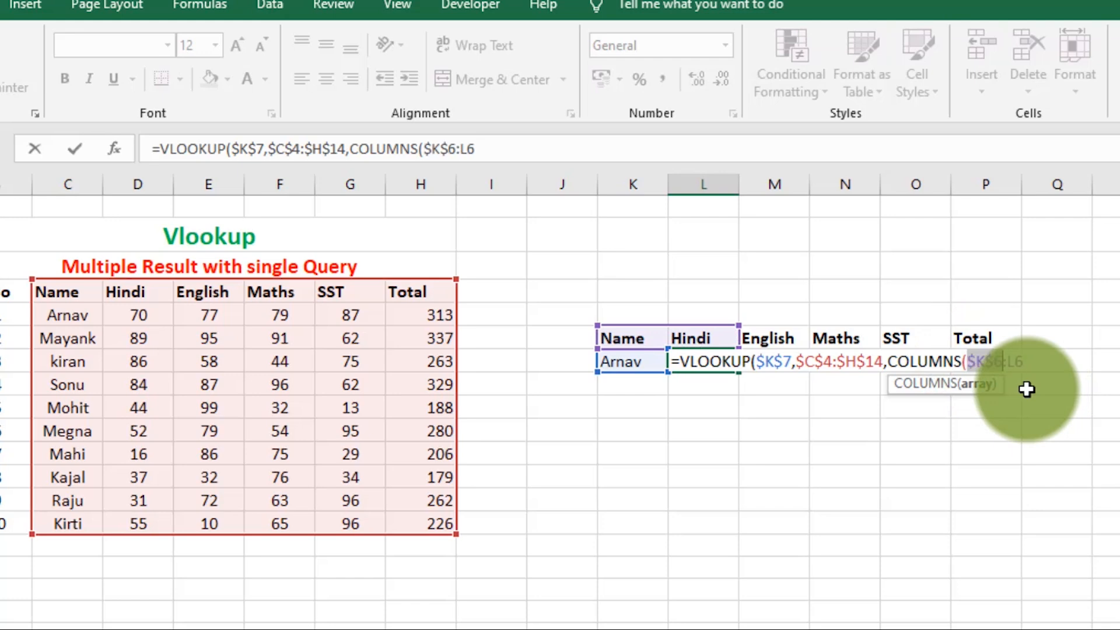
pyautogui.click(1031, 361)
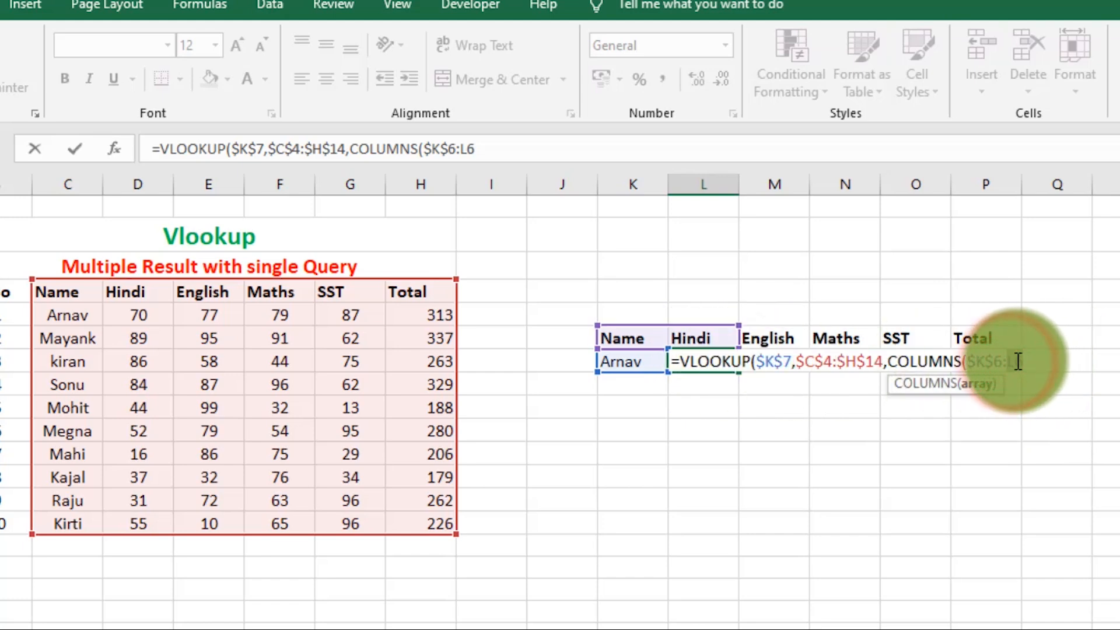
pyautogui.moveTo(979, 362); pyautogui.dragTo(990, 362)
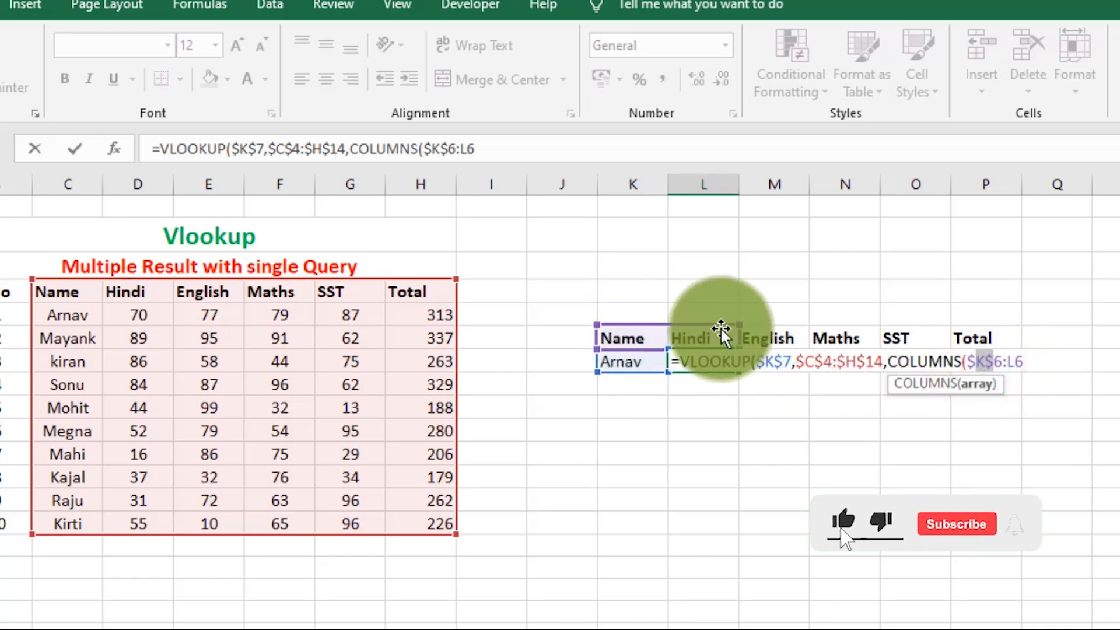
pyautogui.click(1039, 362)
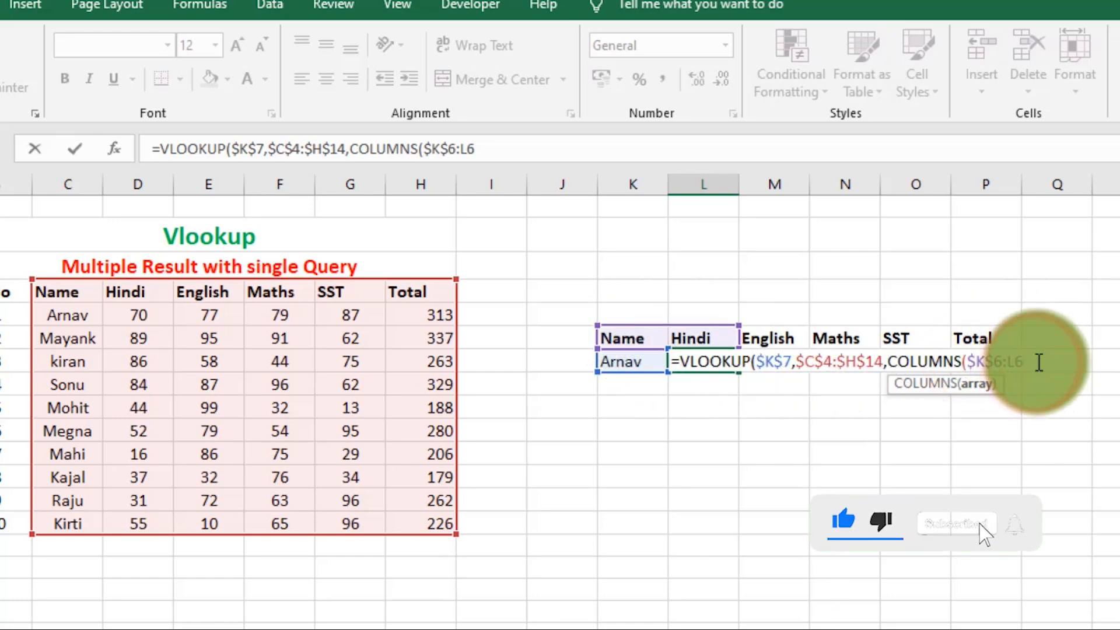
# - Complete the L7 formula with 0 for an exact match and fill it across to P7
pyautogui.write('),')
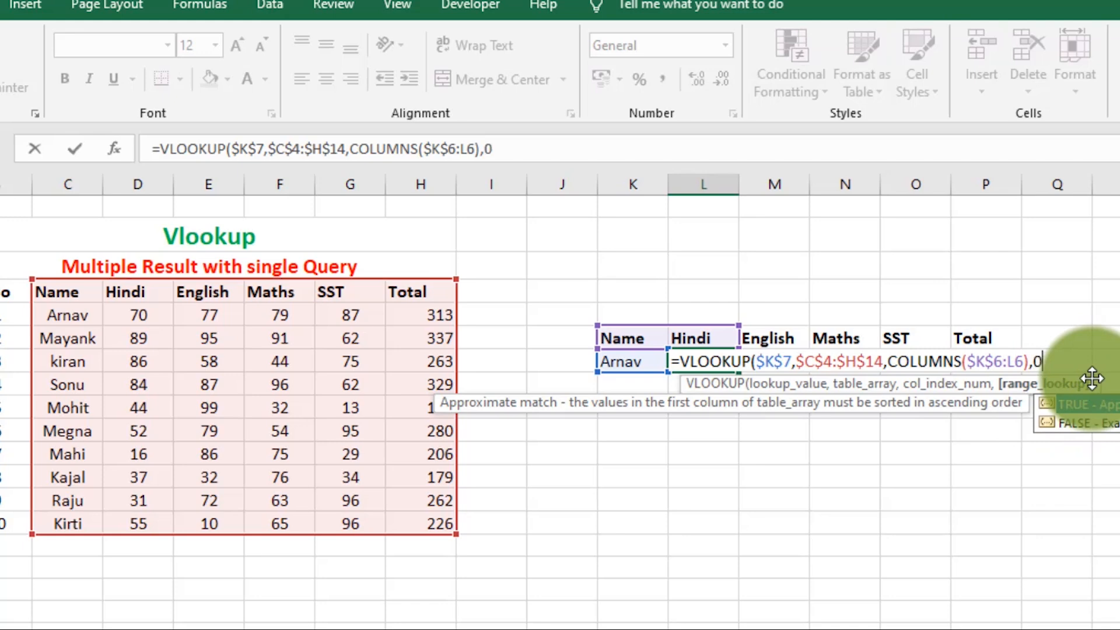
pyautogui.write('0)')
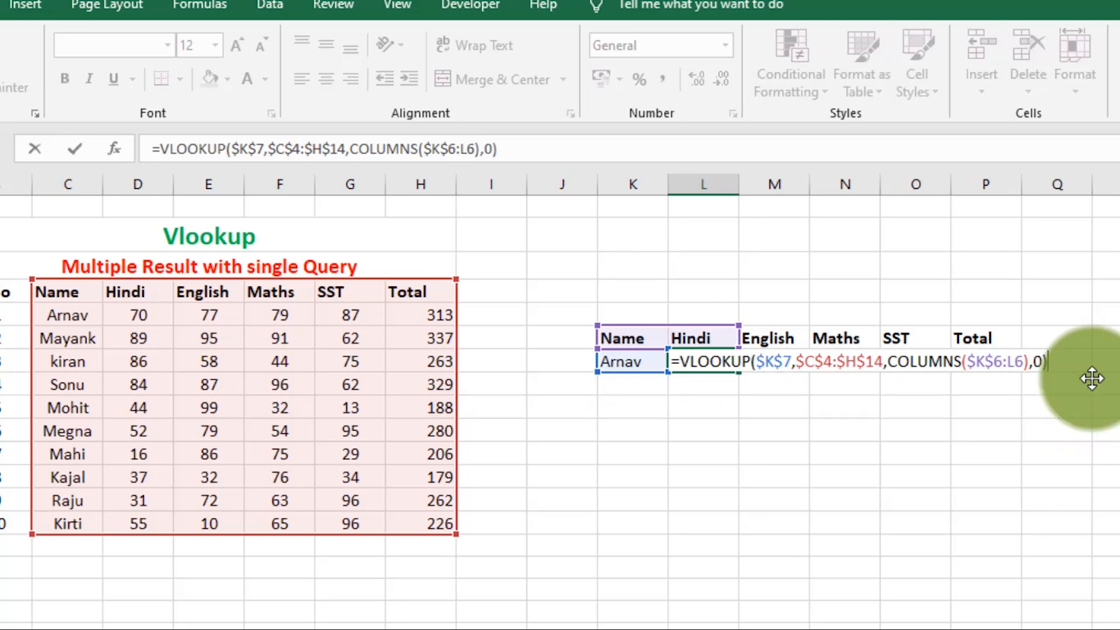
pyautogui.press('Return')
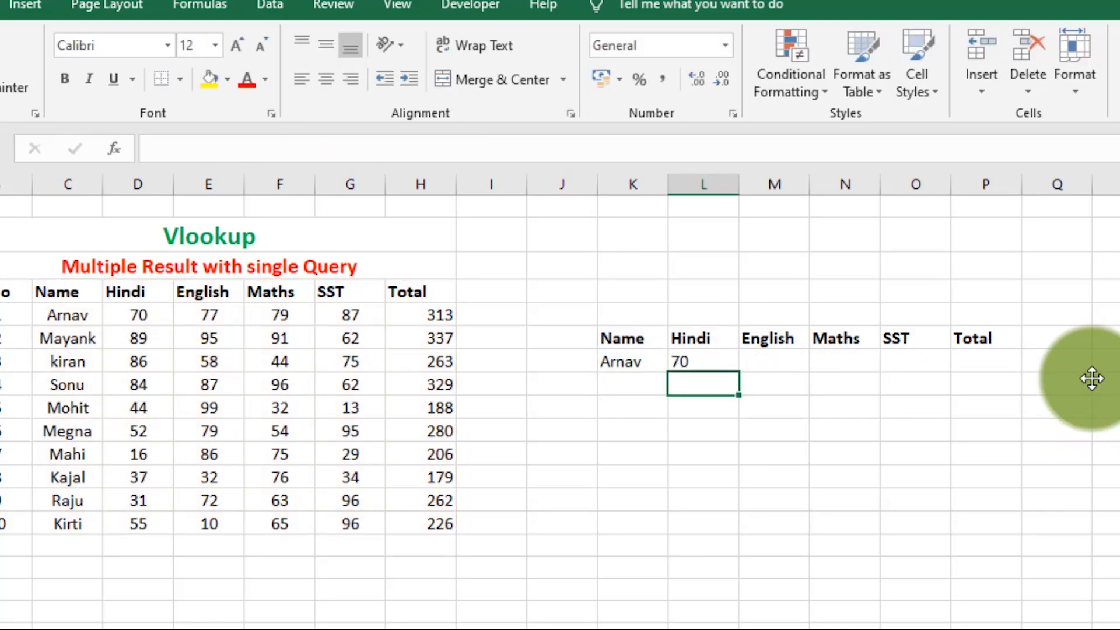
pyautogui.click(706, 360)
pyautogui.moveTo(738, 372); pyautogui.dragTo(988, 368)
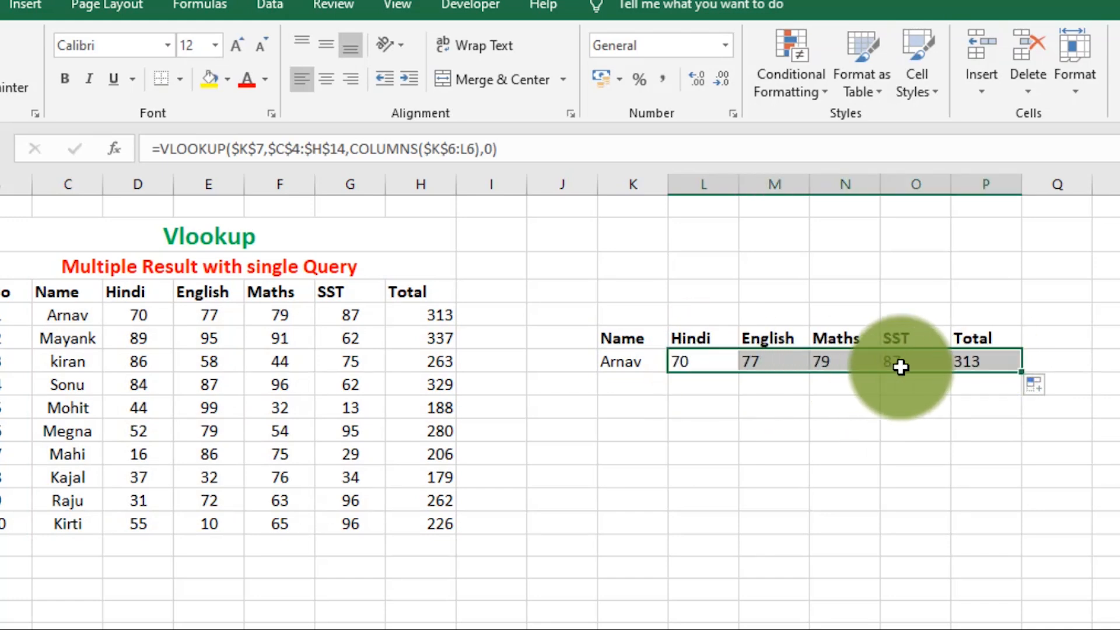
# - Test the lookup by entering the name of the student with Sr. No 9 in K7
pyautogui.click(65, 315)
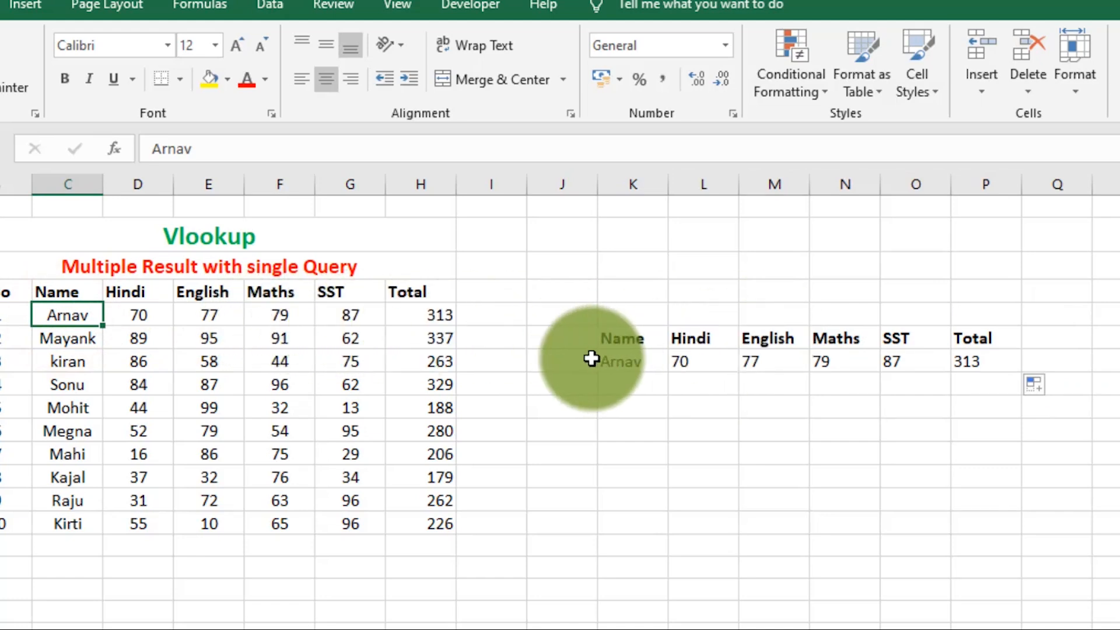
pyautogui.click(627, 362)
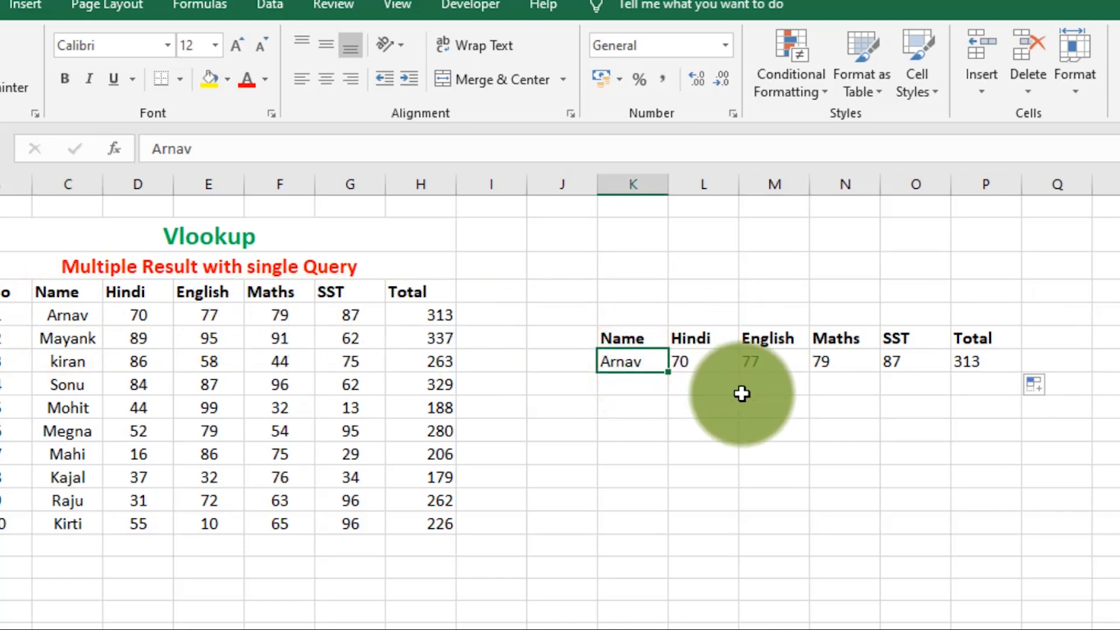
pyautogui.write('raju')
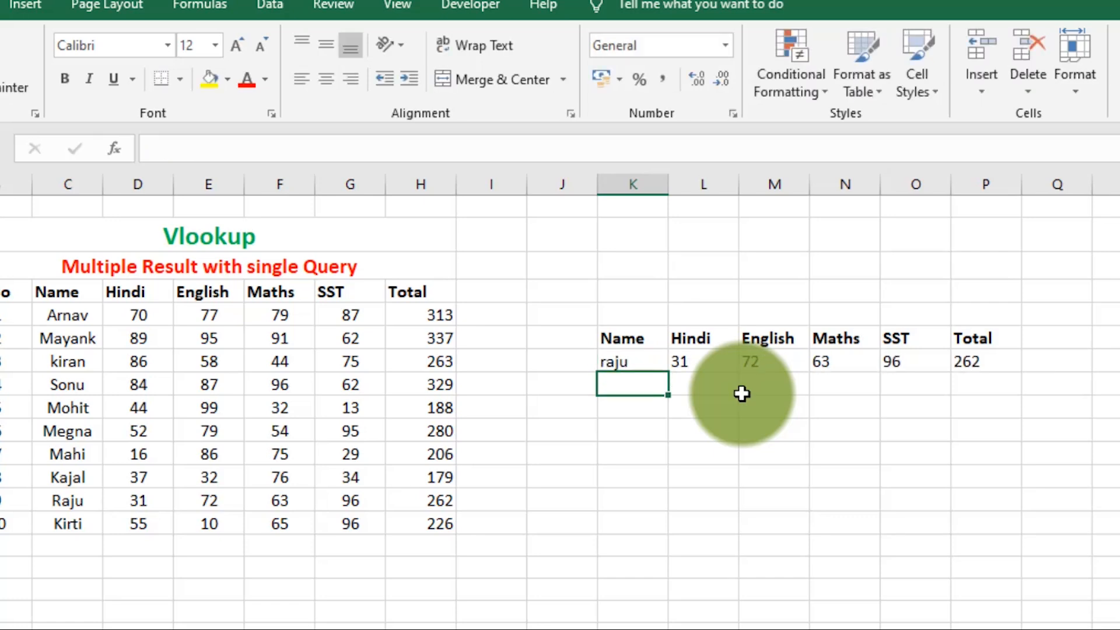
# - Replace the name in K7 with that of the student with Sr. No 10 and check the results in L7:P7
pyautogui.click(638, 359)
pyautogui.write('kir')
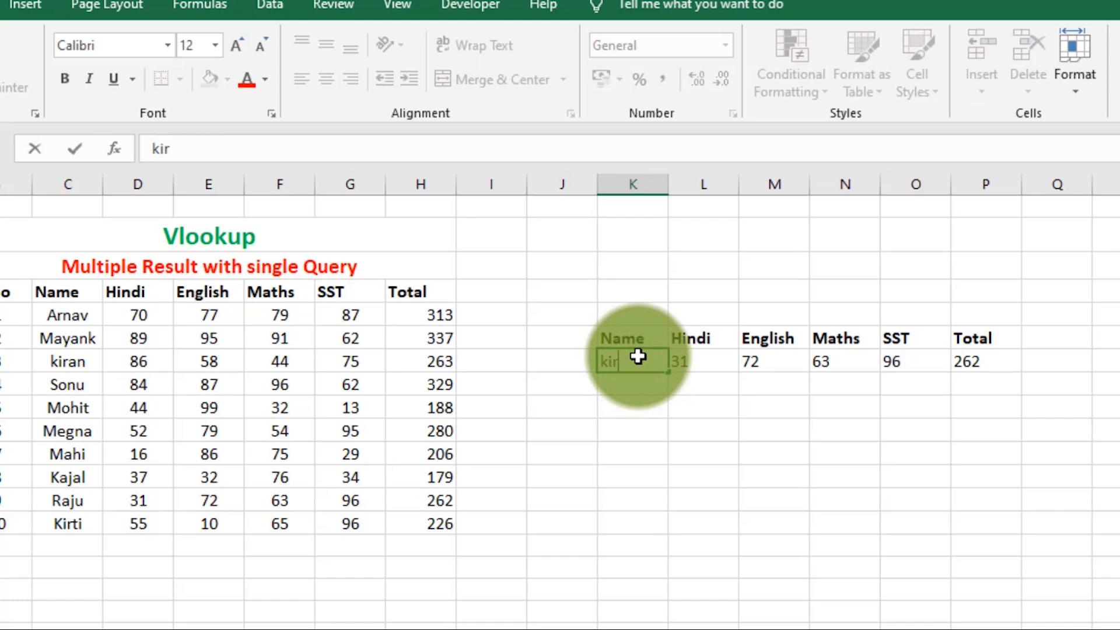
pyautogui.press('BackSpace')
pyautogui.press('BackSpace')
pyautogui.write('irti')
pyautogui.press('Return')
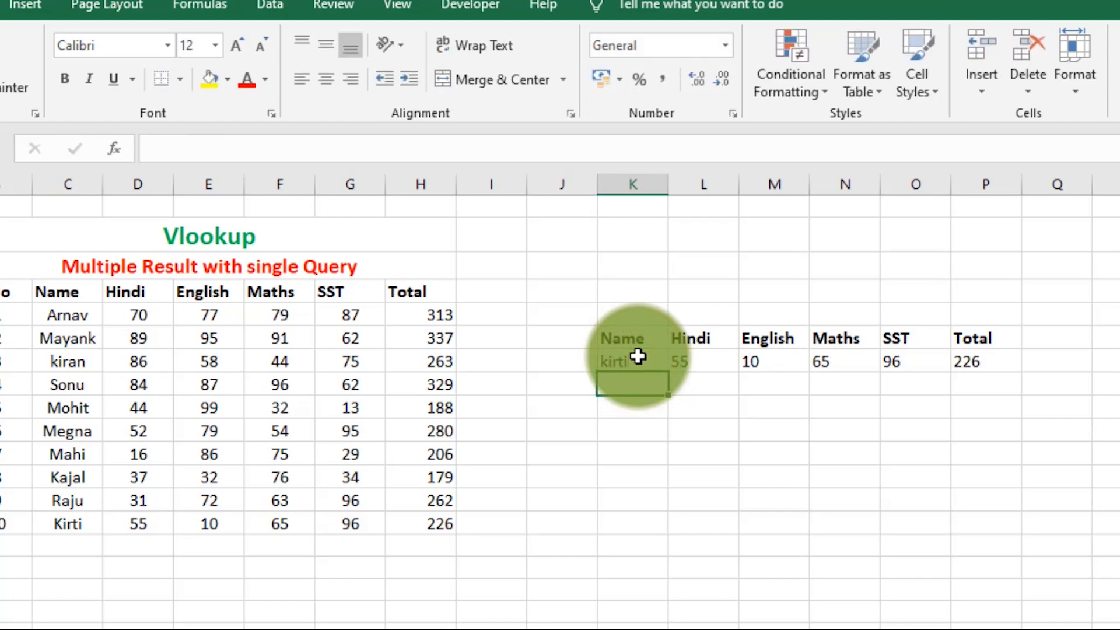
pyautogui.moveTo(677, 362); pyautogui.dragTo(983, 360)
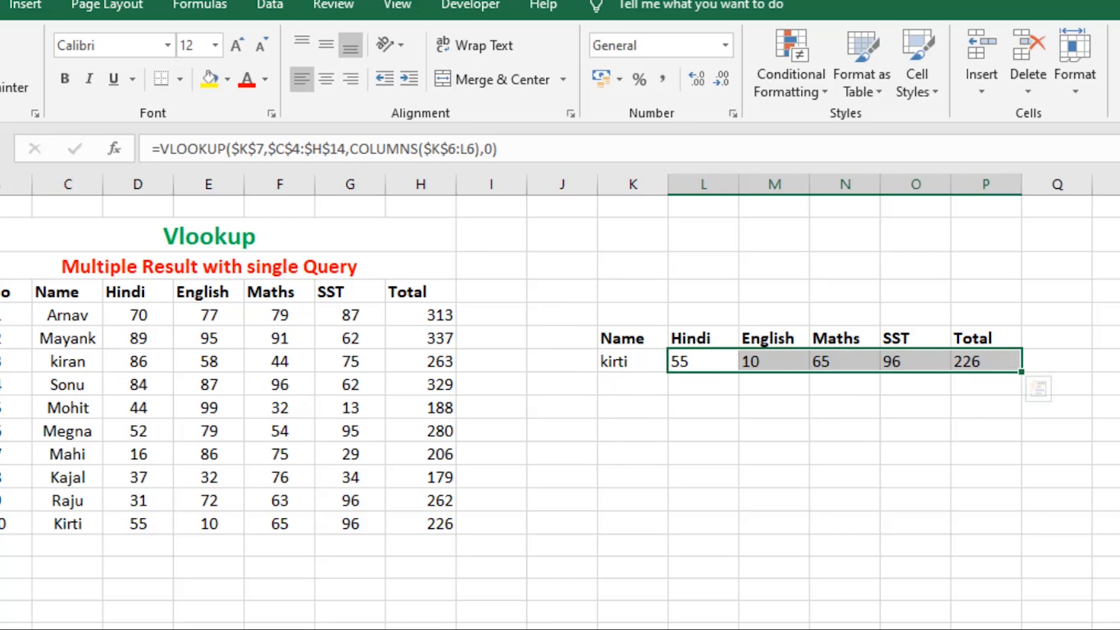
pyautogui.click(1039, 389)
# - Copy the lookup table's header row K6:P6
pyautogui.moveTo(623, 339); pyautogui.dragTo(963, 330)
pyautogui.hotkey('ctrl', 'c')
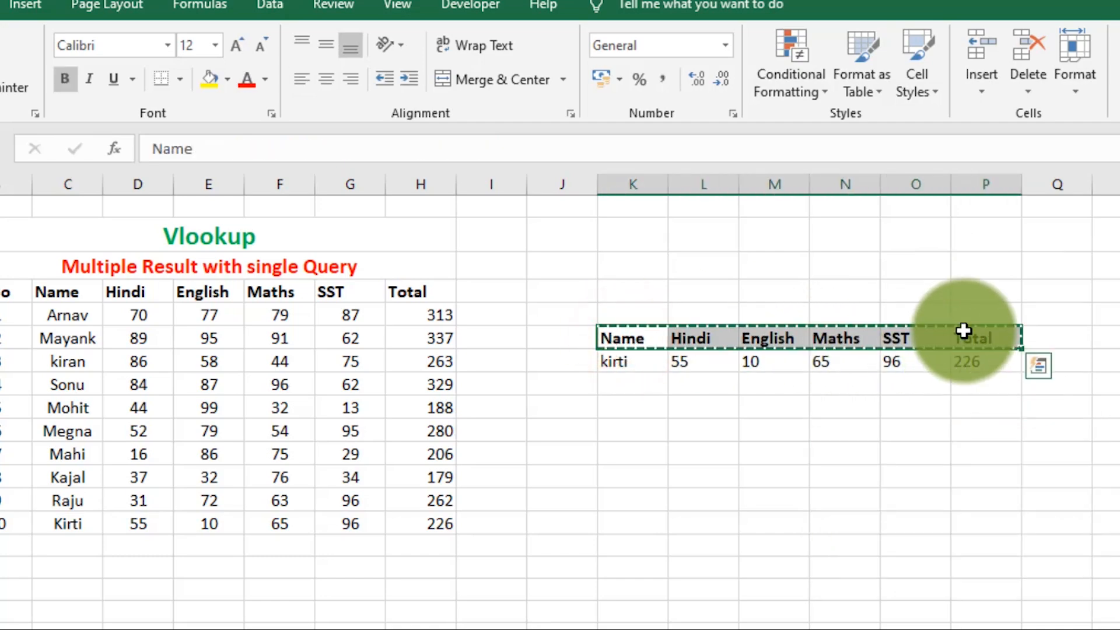